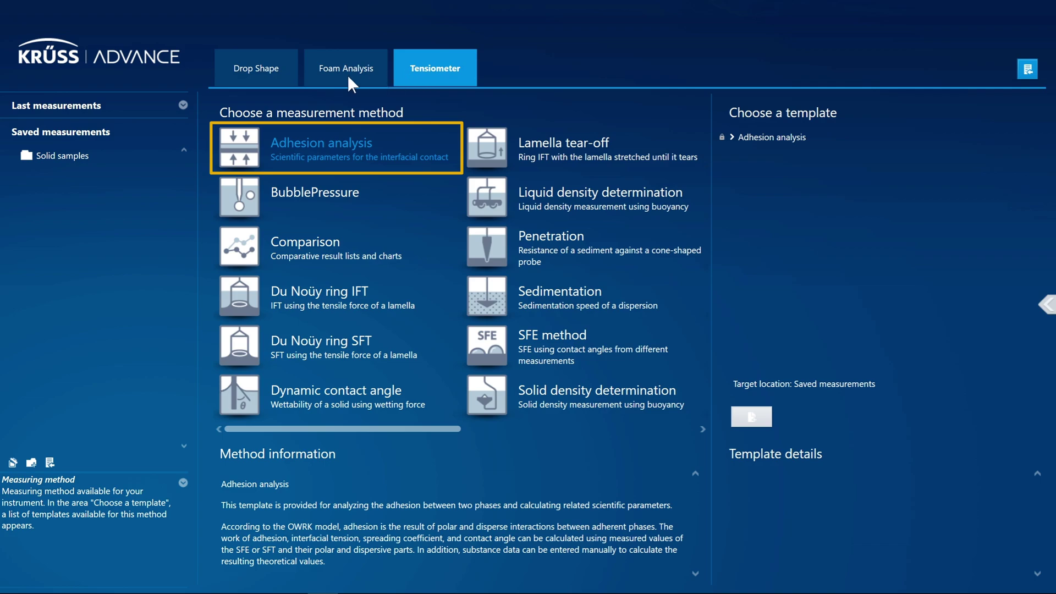
Step: Create a new measurement from the Drop Shape tab's Adhesion analysis template
{"action": "left_click", "coordinate": [280, 73]}
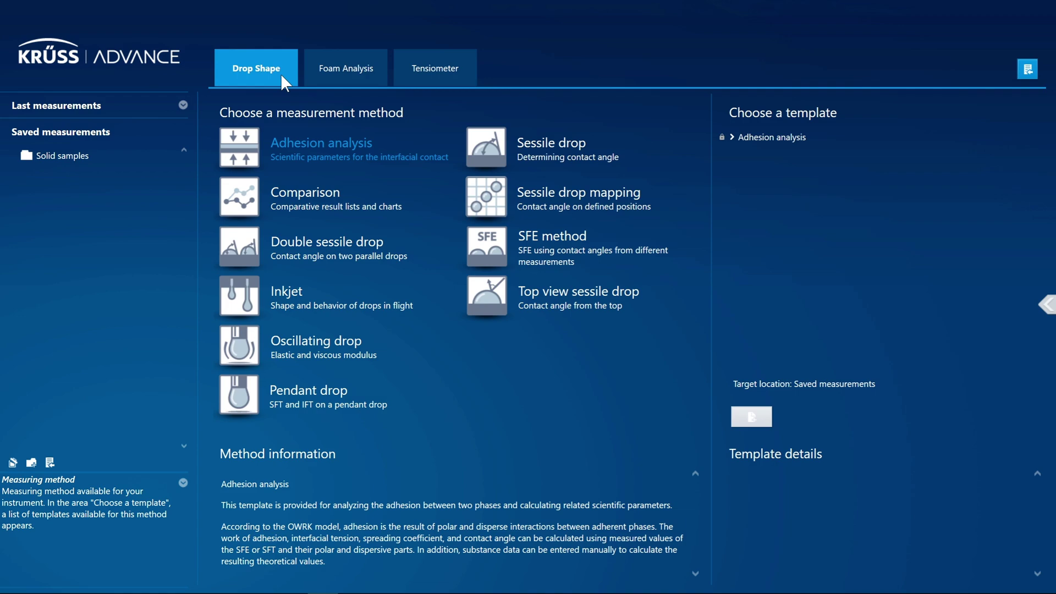
{"action": "left_click", "coordinate": [754, 134]}
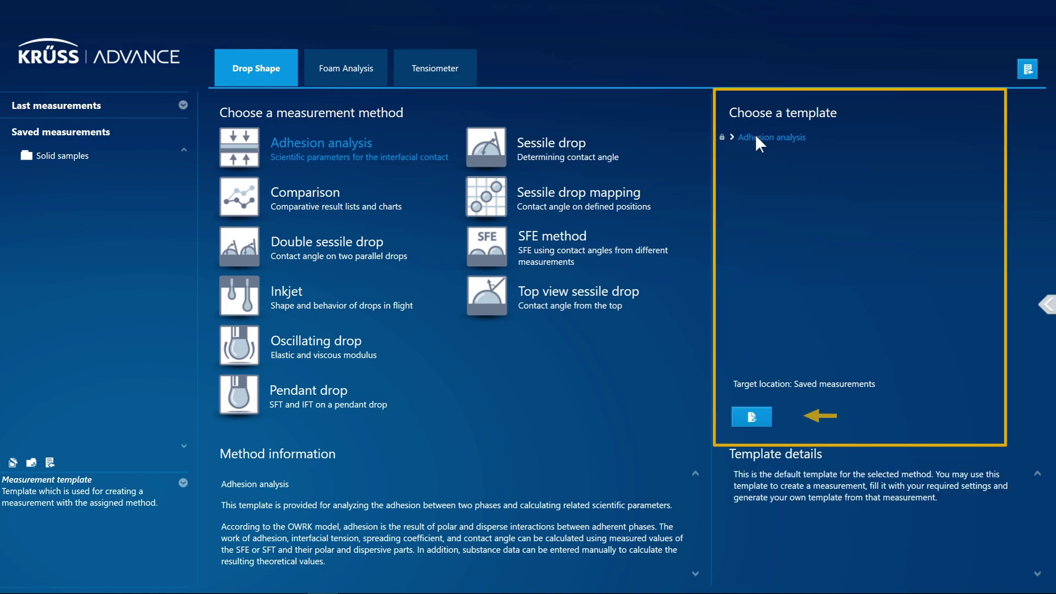
{"action": "left_click", "coordinate": [752, 418]}
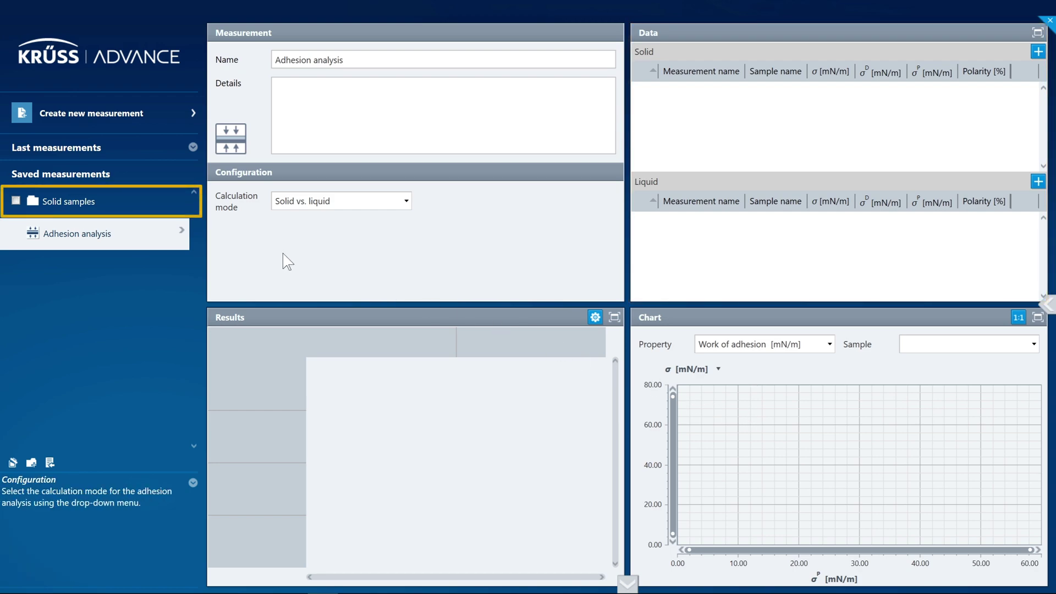
Step: Expand Solid samples and tick Polymer1 and Polymer2 as the analysis solids
{"action": "left_click", "coordinate": [31, 203]}
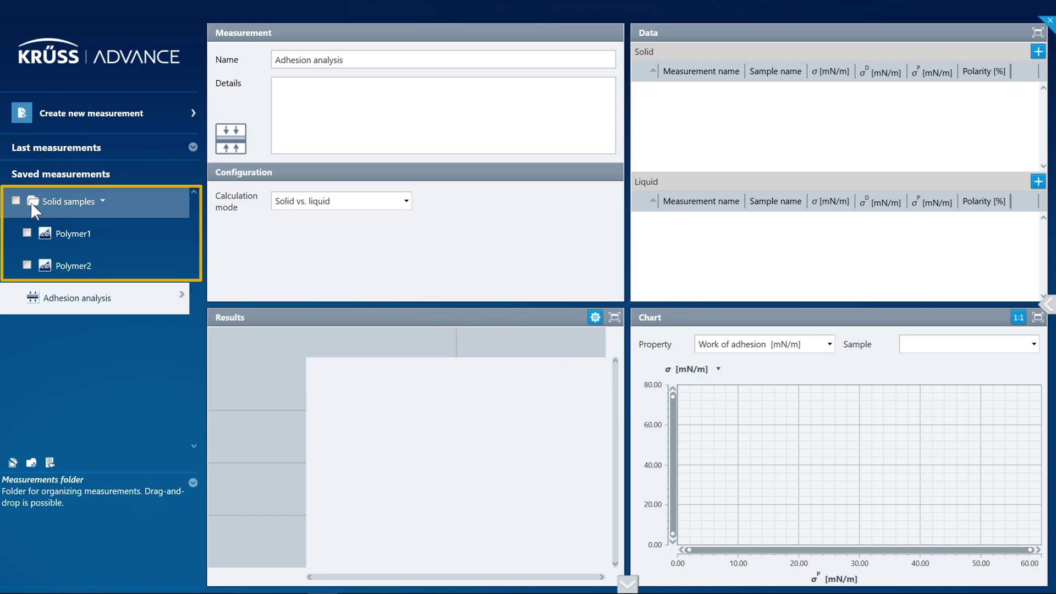
{"action": "left_click", "coordinate": [26, 231]}
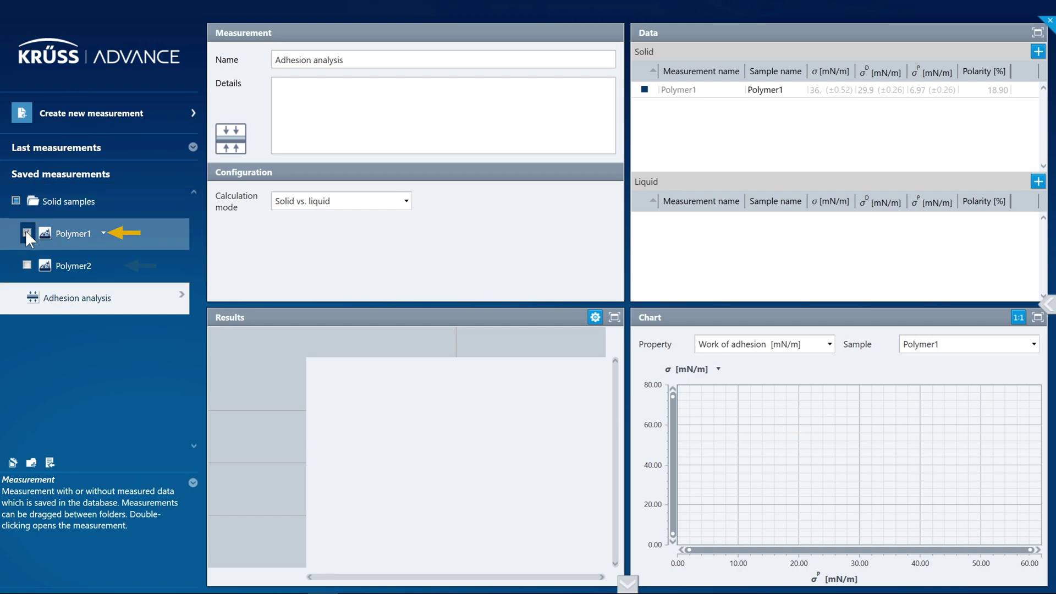
{"action": "left_click", "coordinate": [24, 260]}
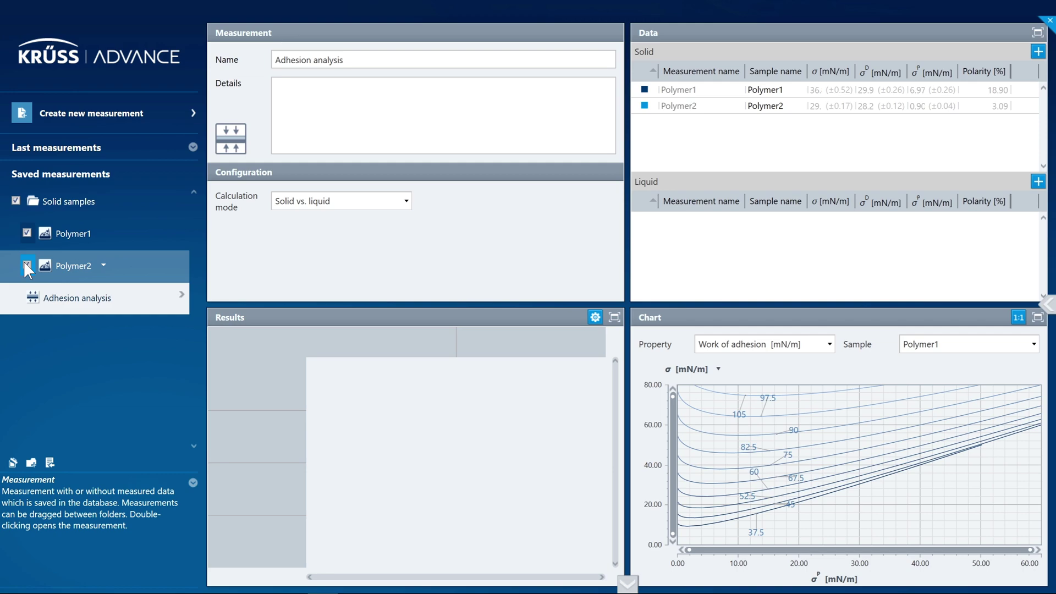
Step: Add liquid Adhesive1 with surface tension 26,34 and disperse part 24,8
{"action": "left_click", "coordinate": [1038, 181]}
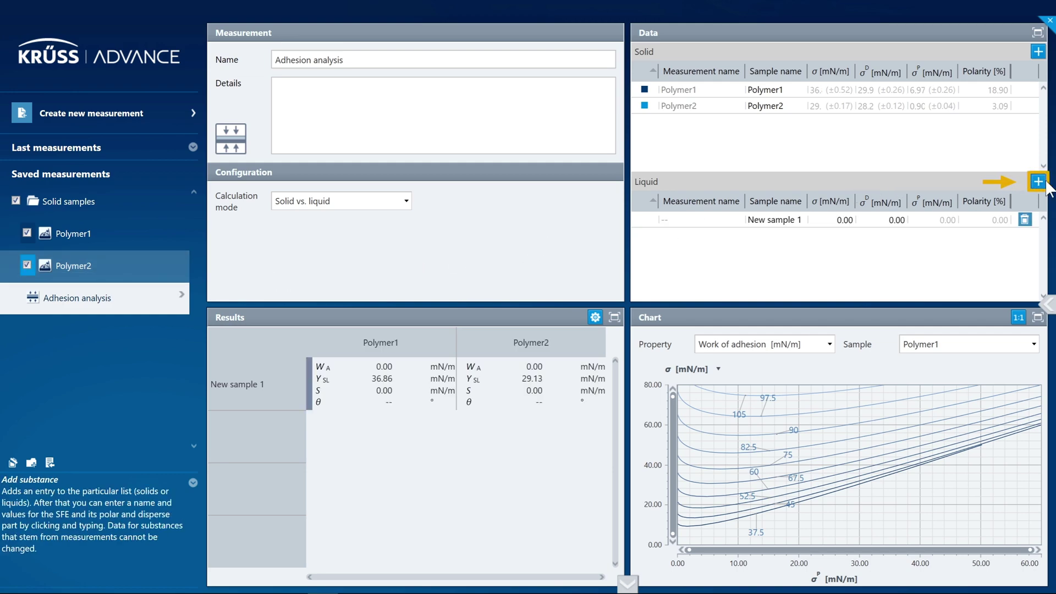
{"action": "left_click", "coordinate": [800, 220]}
{"action": "type", "text": "Adhesive"}
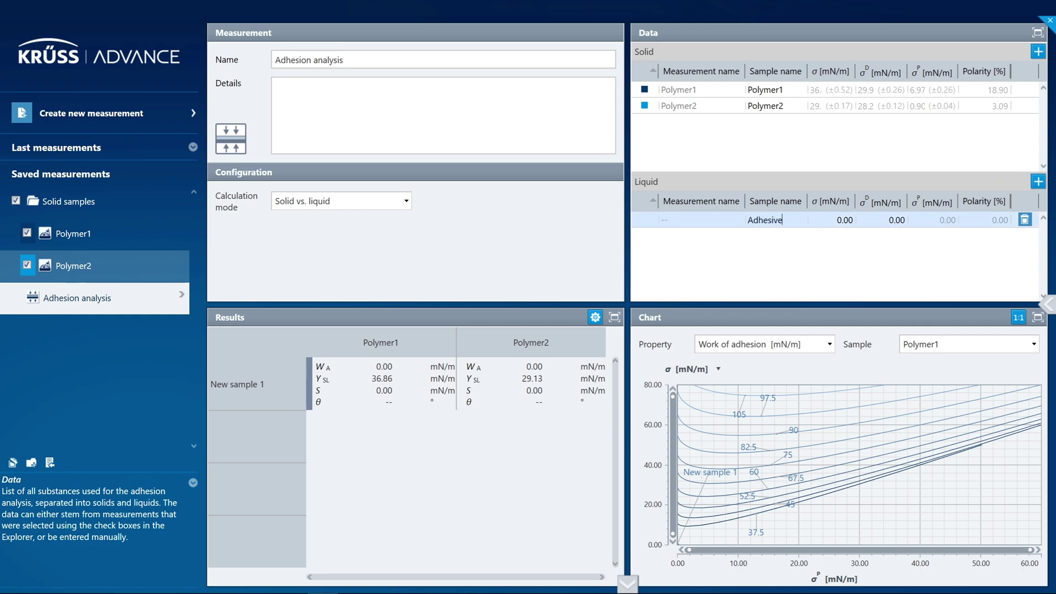
{"action": "type", "text": "1"}
{"action": "key", "text": "Tab"}
{"action": "type", "text": "26,34"}
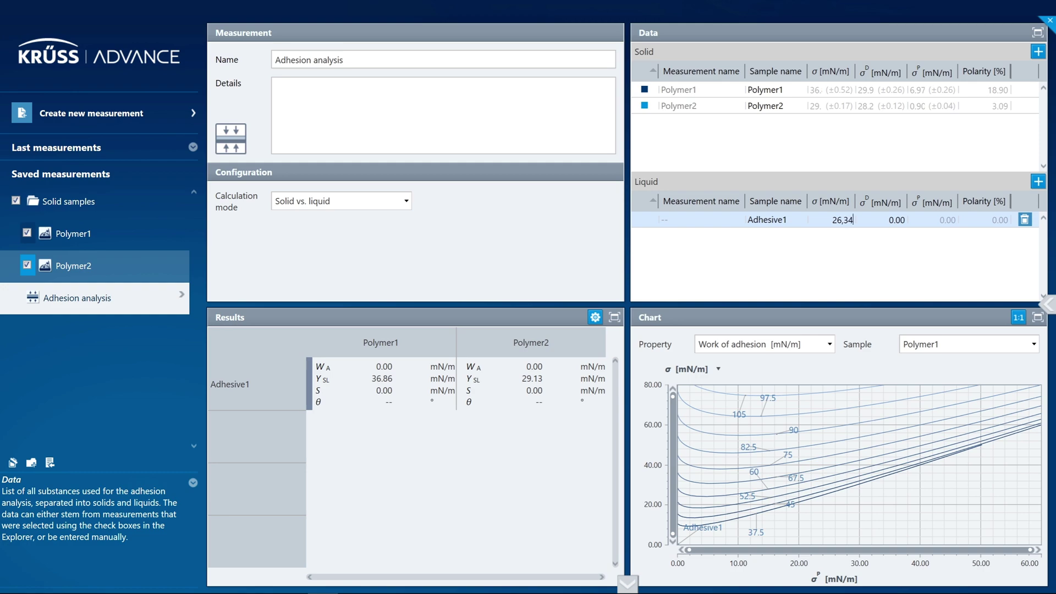
{"action": "key", "text": "Tab"}
{"action": "type", "text": "24,8"}
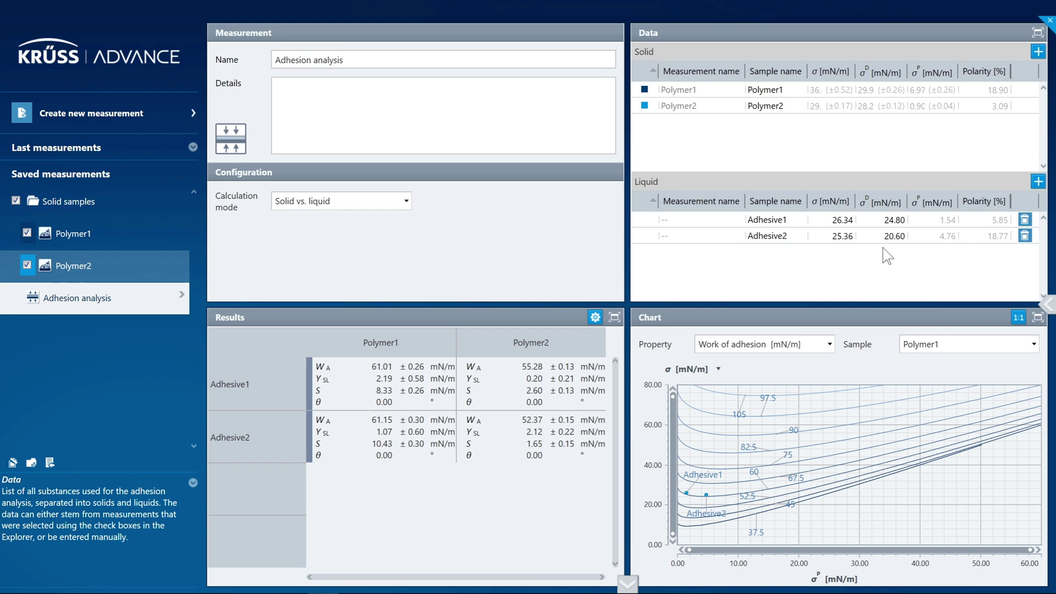
Step: Remove Contact angle and Spreading coefficient from the Results value selection
{"action": "left_click", "coordinate": [600, 321]}
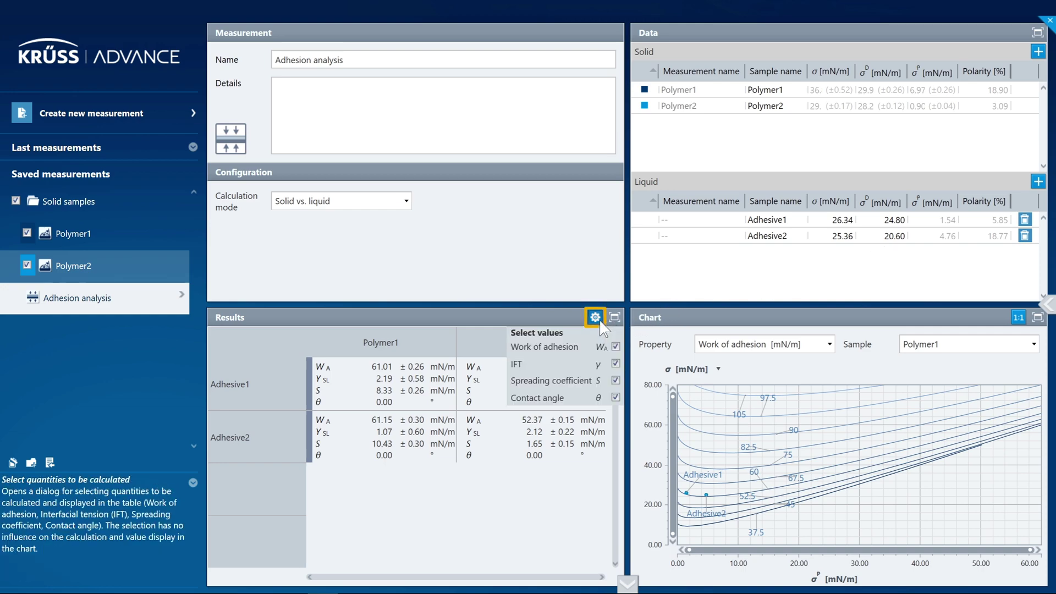
{"action": "left_click", "coordinate": [616, 397]}
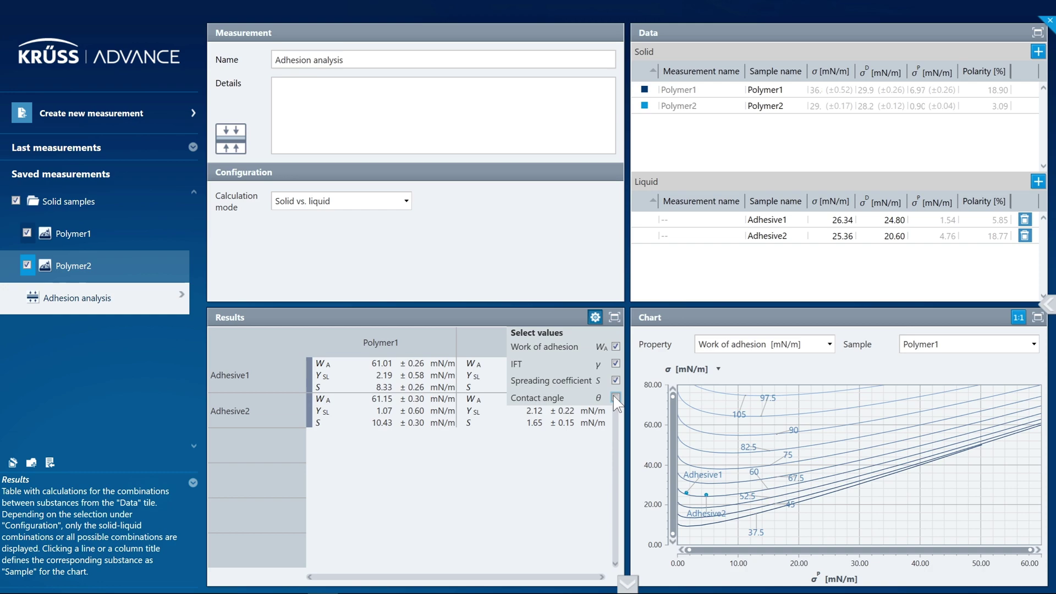
{"action": "left_click", "coordinate": [615, 380]}
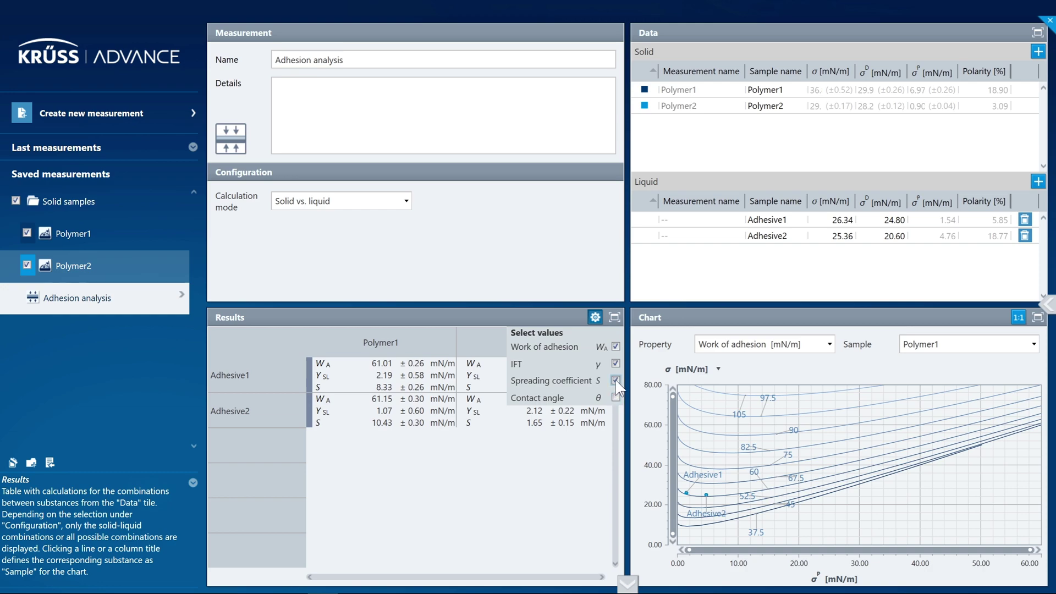
{"action": "left_click", "coordinate": [596, 318]}
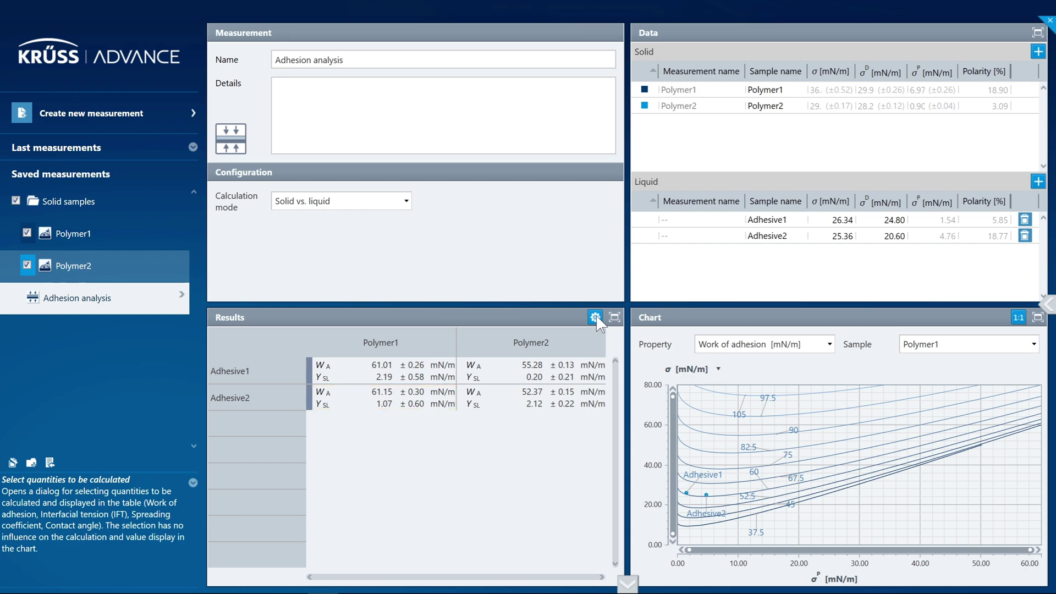
Step: Expand the chart to full screen, keeping Work of adhesion as the isoline property
{"action": "left_click", "coordinate": [1038, 317]}
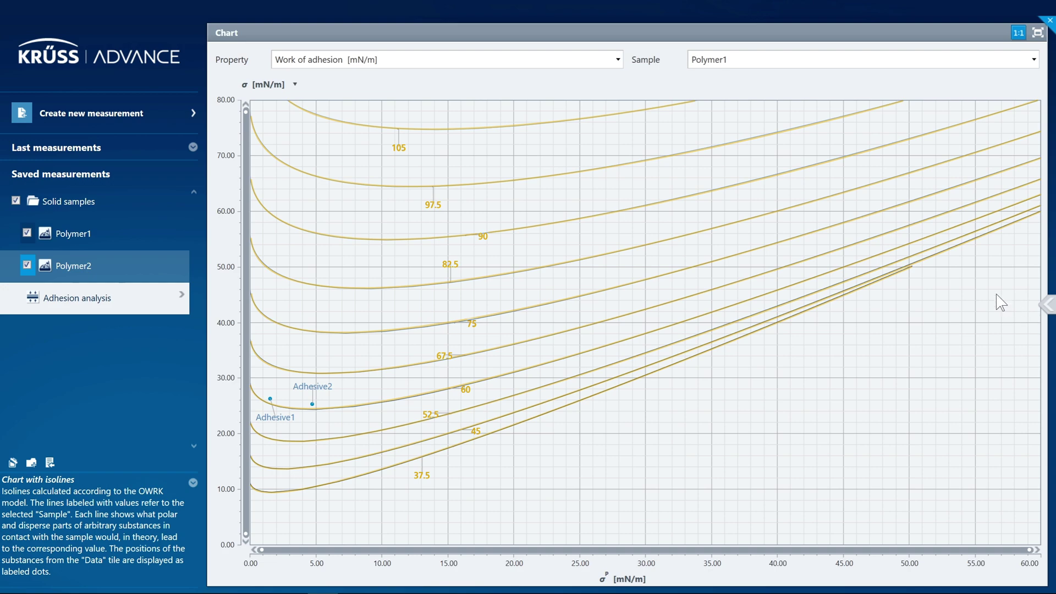
{"action": "left_click", "coordinate": [621, 63]}
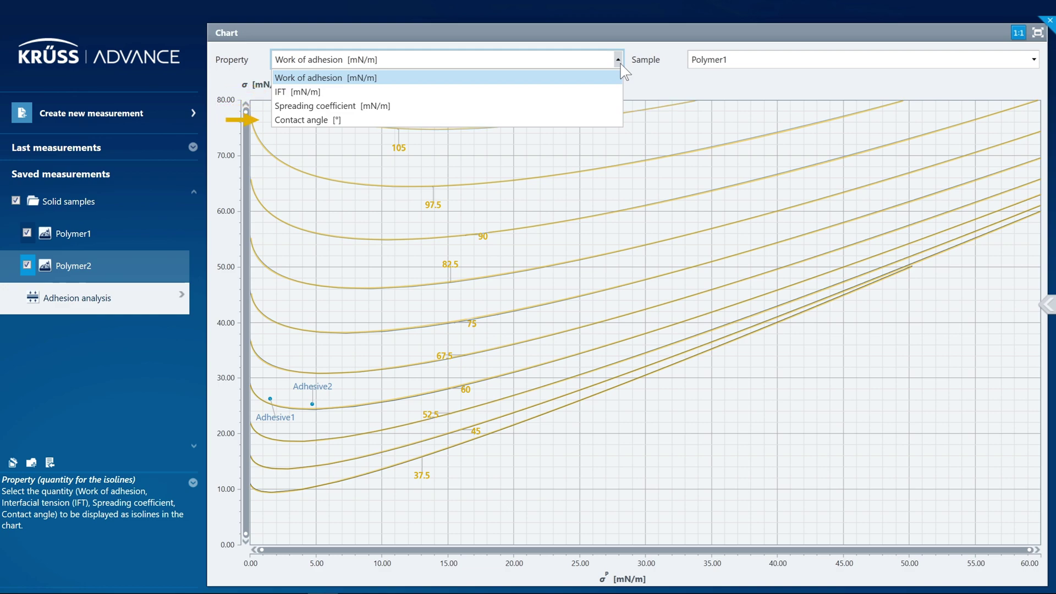
{"action": "left_click", "coordinate": [619, 61]}
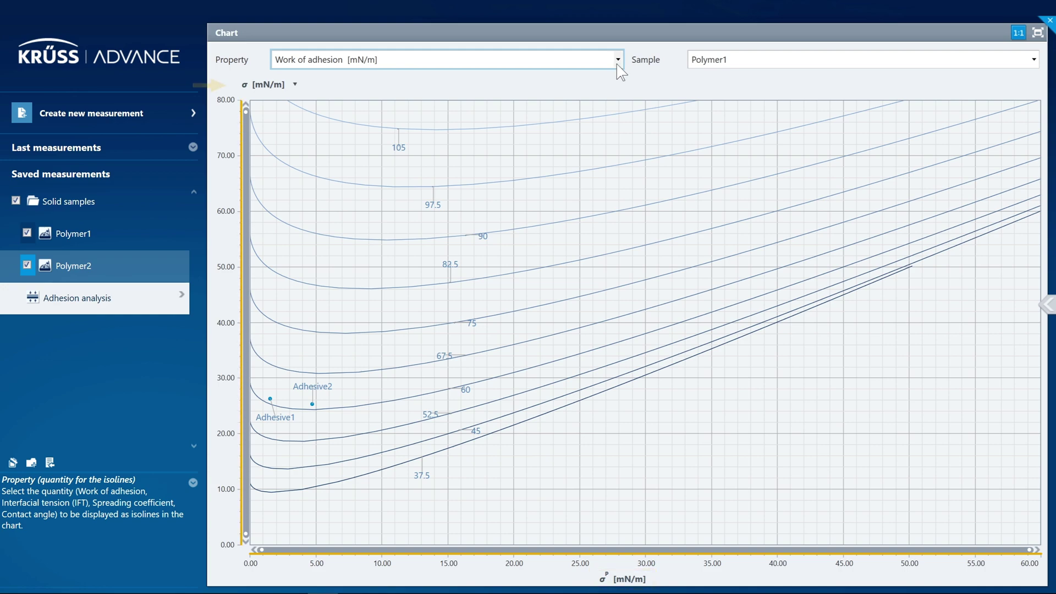
Step: Plot σD on the y-axis and reference the isolines to Adhesive2
{"action": "left_click", "coordinate": [295, 84]}
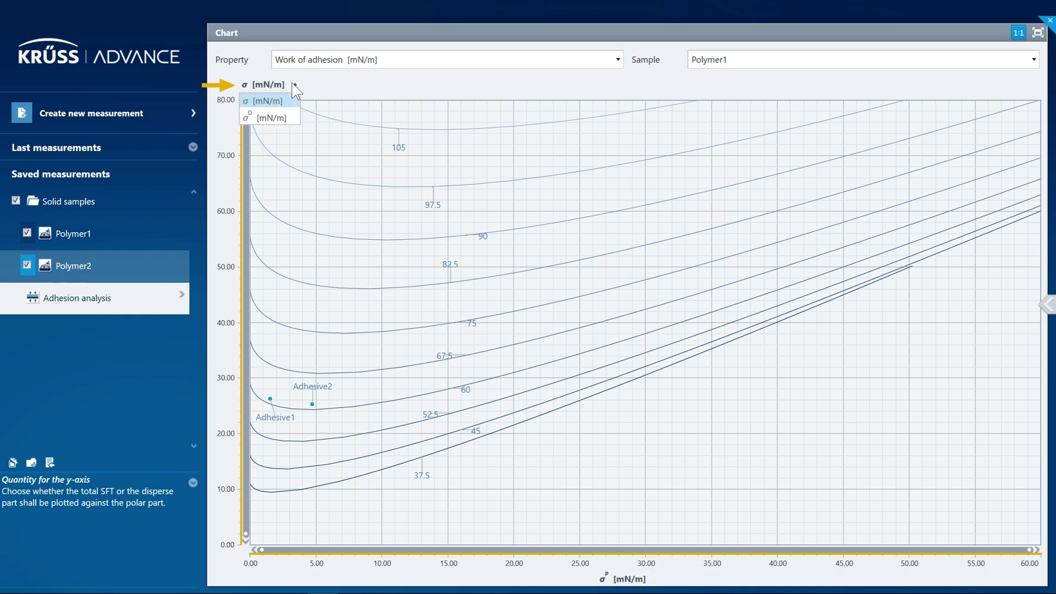
{"action": "left_click", "coordinate": [291, 115]}
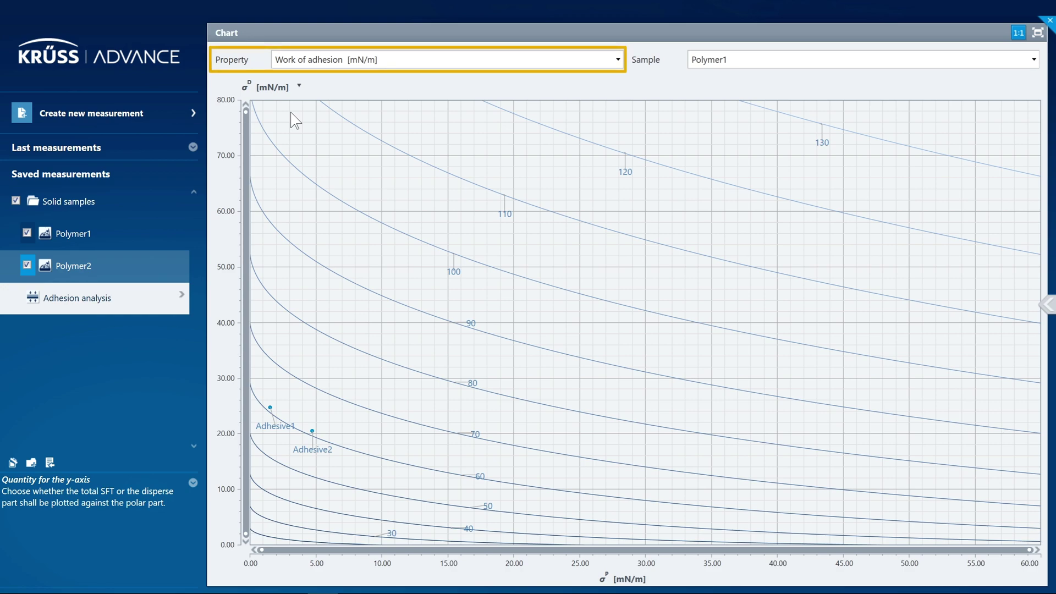
{"action": "left_click", "coordinate": [794, 60]}
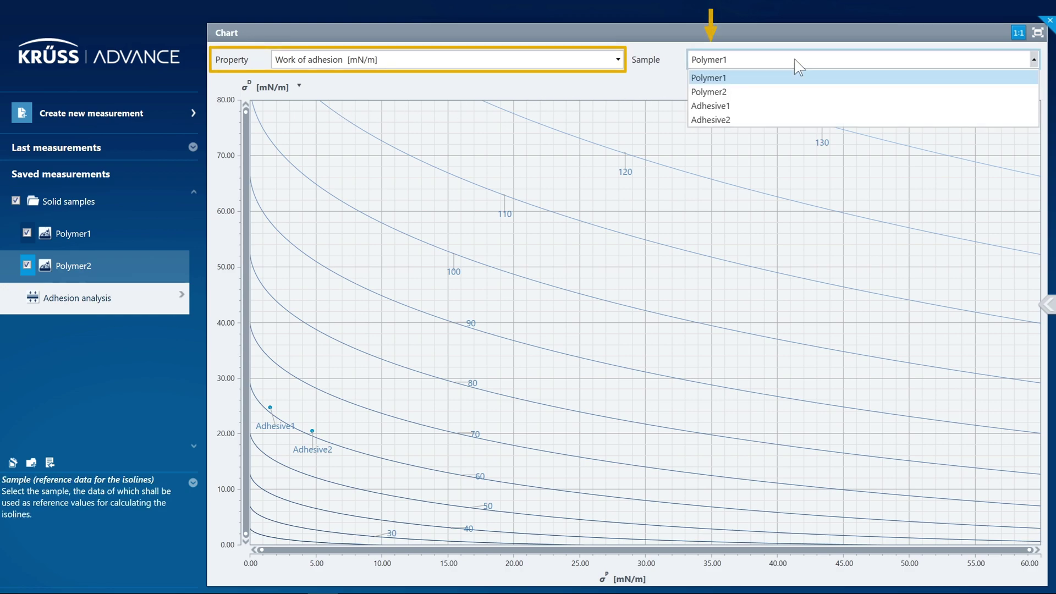
{"action": "left_click", "coordinate": [798, 117]}
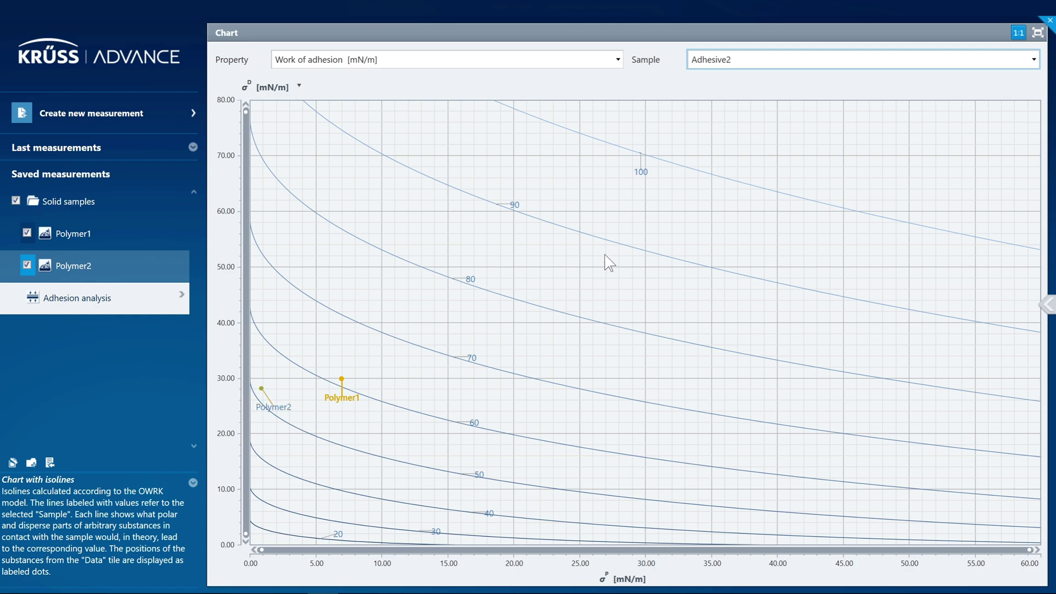
Step: Zoom the chart in around Polymer1 and widen the x-range via the scrollbar
{"action": "scroll", "coordinate": [412, 383], "scroll_direction": "up", "scroll_amount": 3}
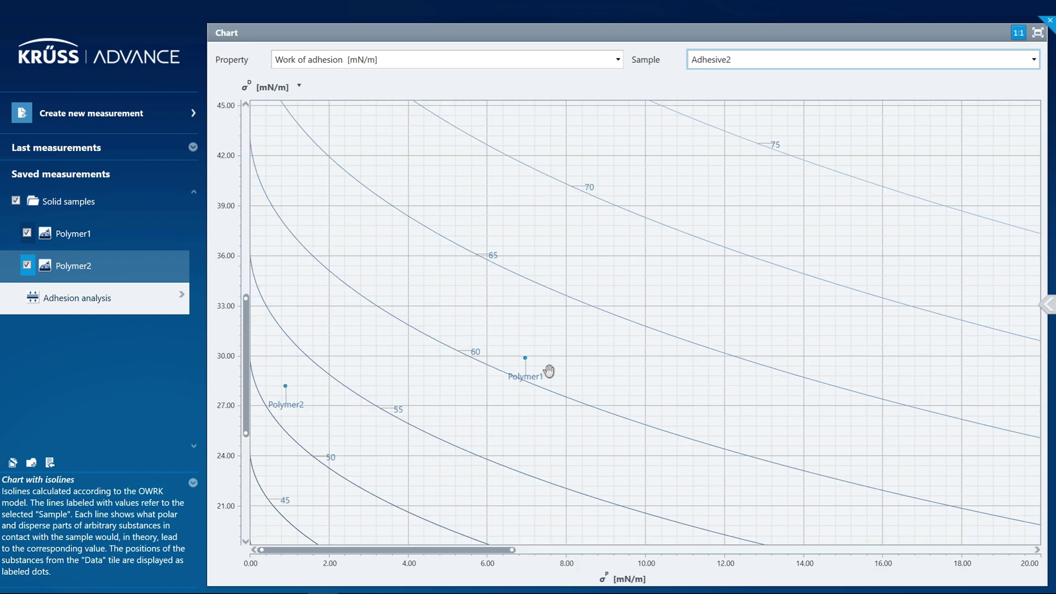
{"action": "scroll", "coordinate": [561, 365], "scroll_direction": "up", "scroll_amount": 3}
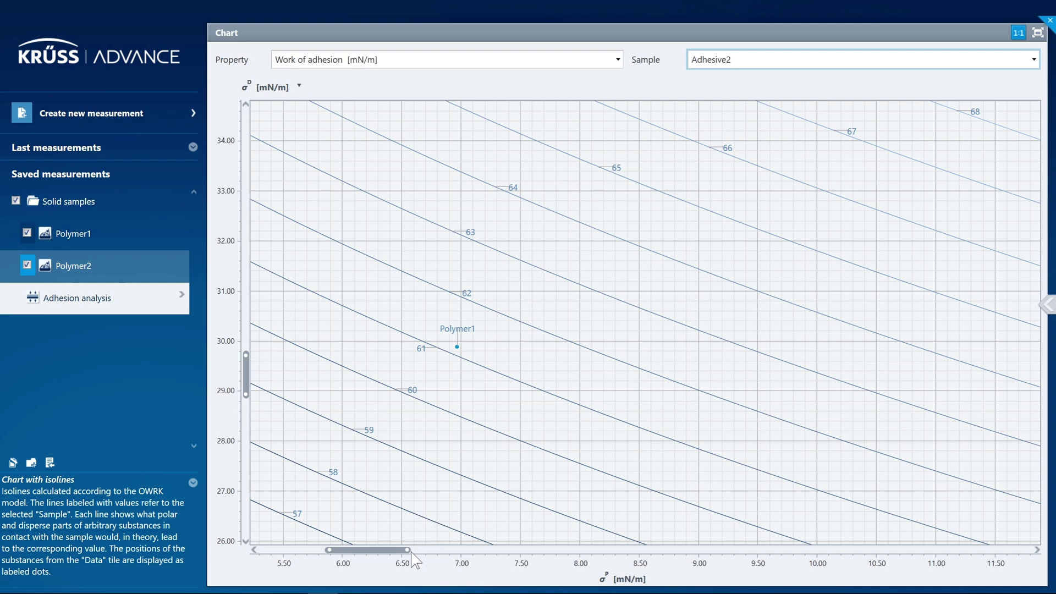
{"action": "left_click_drag", "start_coordinate": [407, 549], "coordinate": [480, 557]}
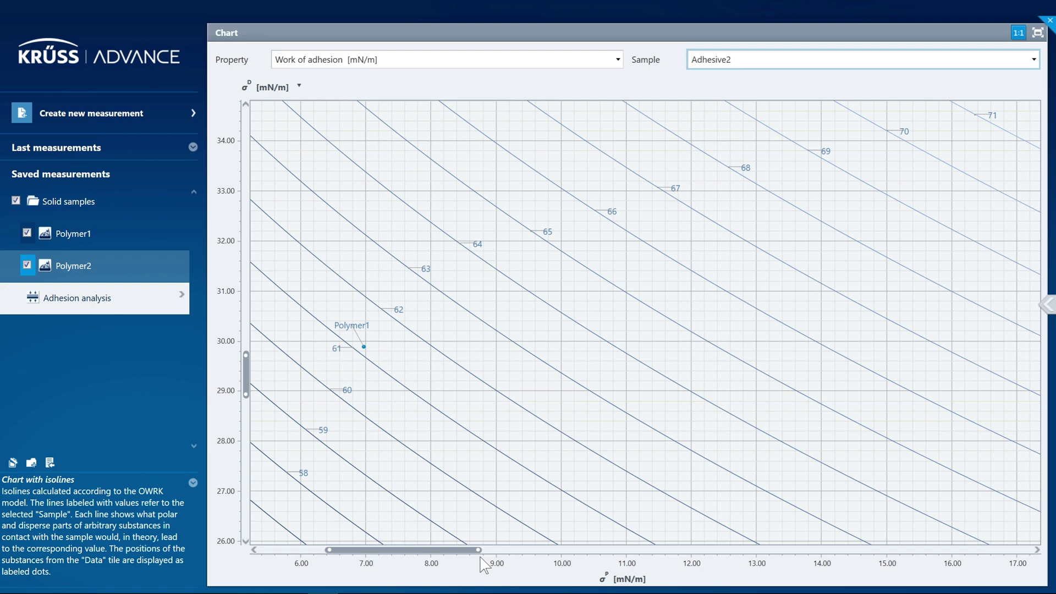
Step: Show IFT isolines on the chart and restore the four-pane layout
{"action": "left_click", "coordinate": [593, 63]}
{"action": "left_click", "coordinate": [593, 92]}
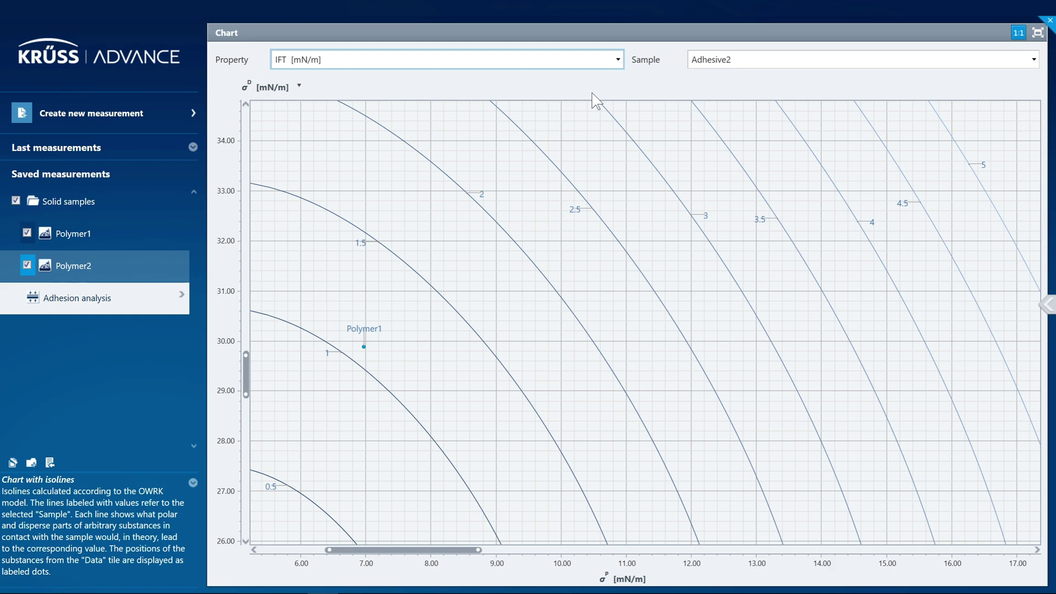
{"action": "left_click", "coordinate": [1038, 33]}
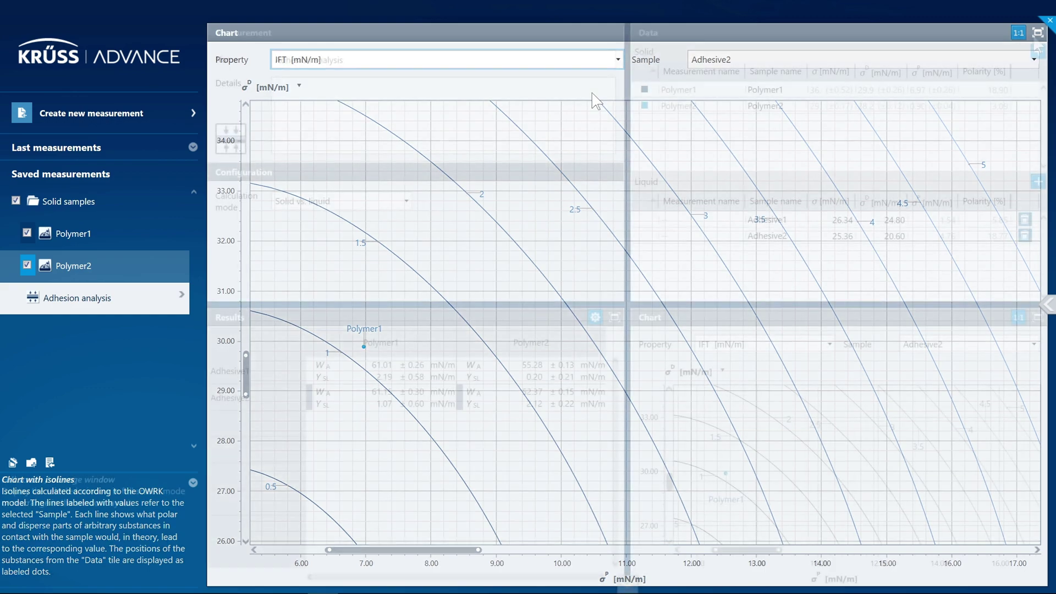